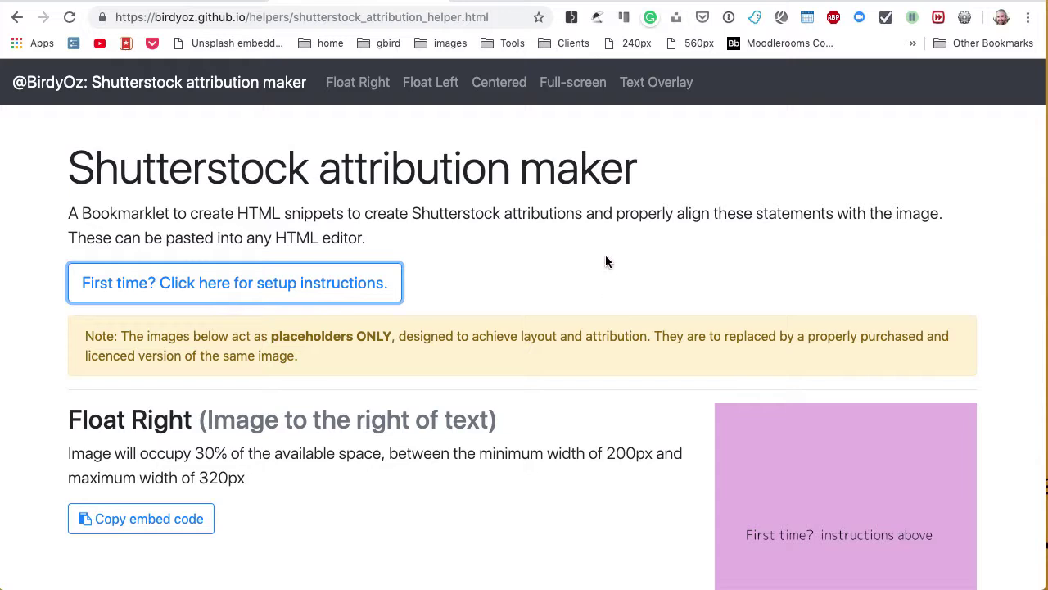
Expand the first-time setup instructions and add the Shutterstock attribution maker bookmarklet to the bookmarks bar
left_click(225, 278)
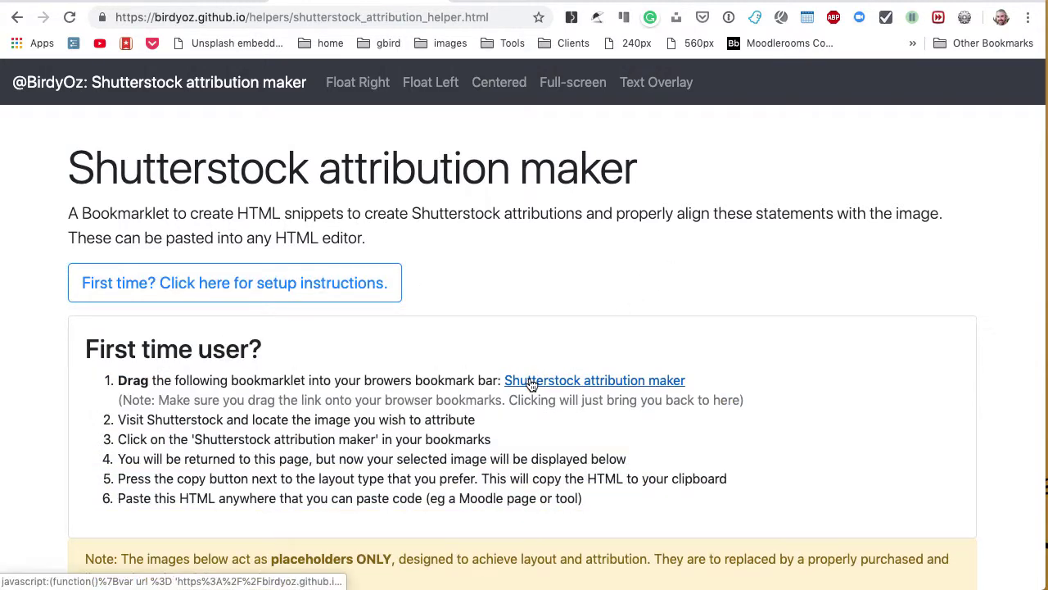
mouse_move(530, 384)
left_mouse_down()
mouse_move(491, 257)
mouse_move(317, 51)
mouse_move(294, 47)
left_mouse_up()
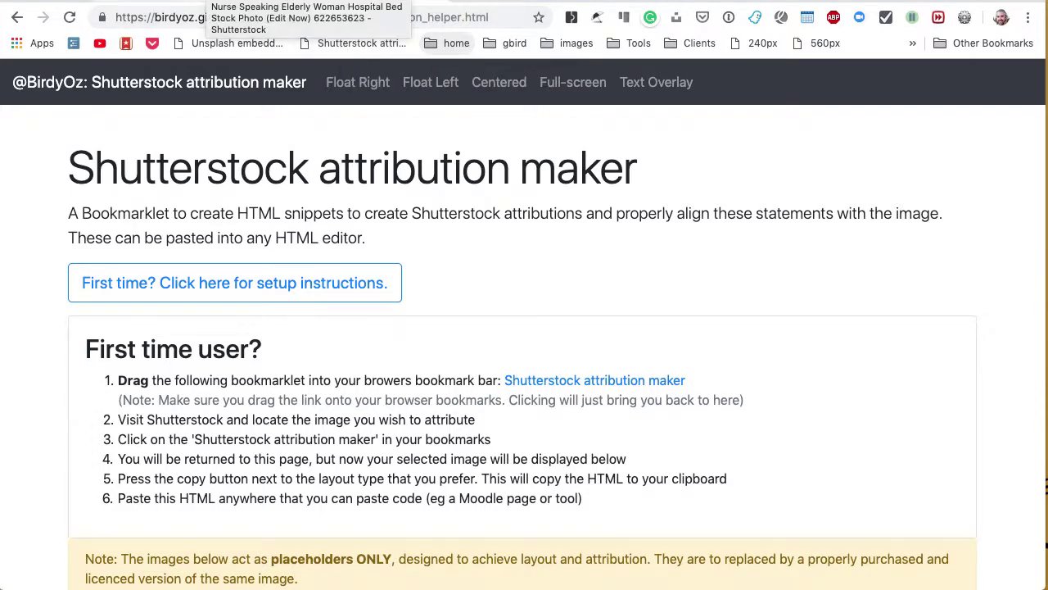
Switch to the Shutterstock photo page of the nurse speaking with an elderly woman
left_click(241, 6)
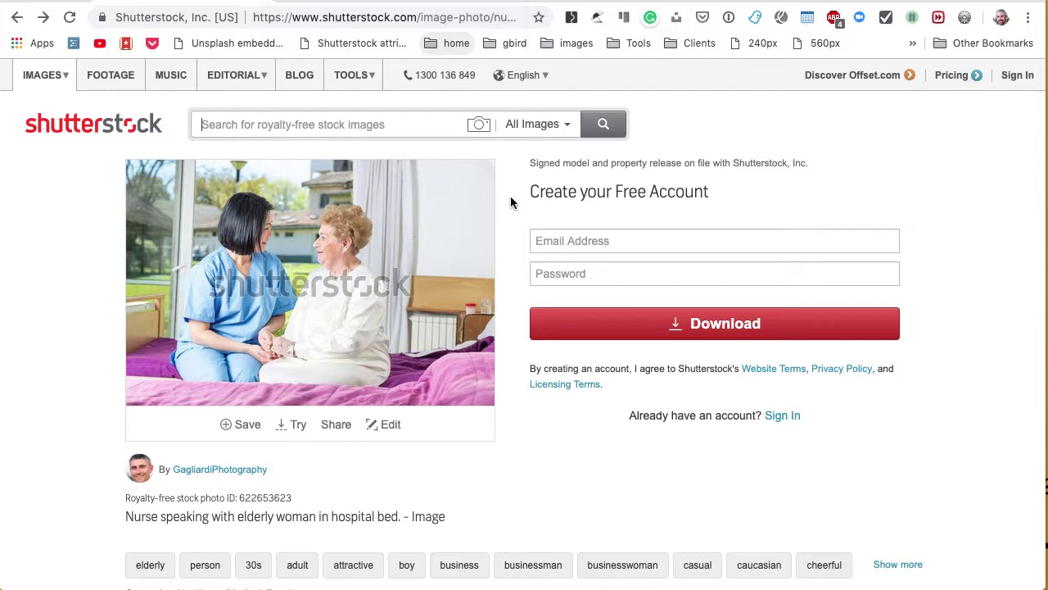
Run the attribution maker on the nurse photo and copy its Float Right embed code
left_click(368, 44)
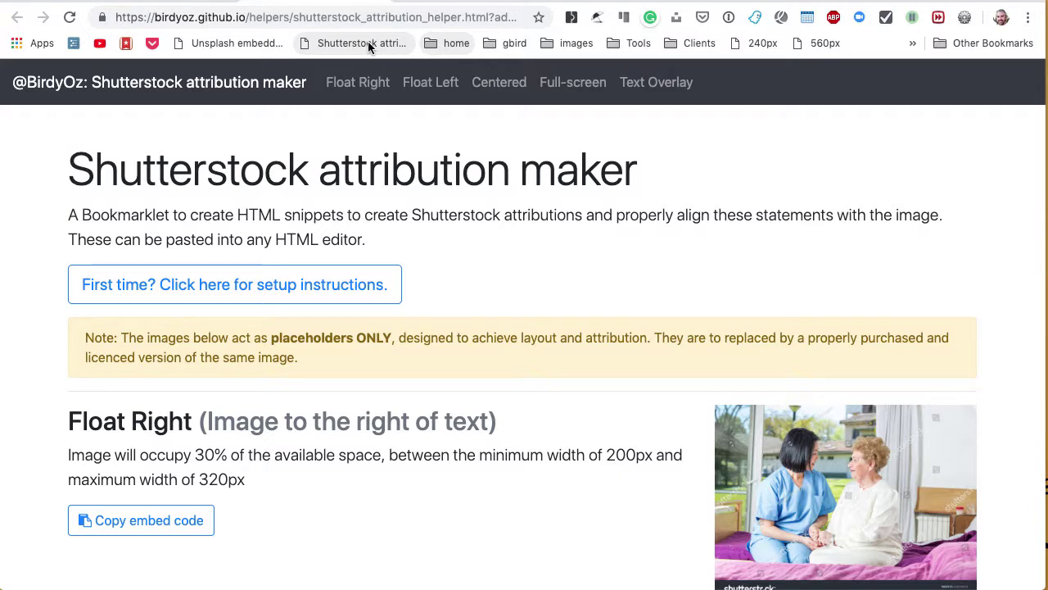
scroll(679, 290, "down", 3)
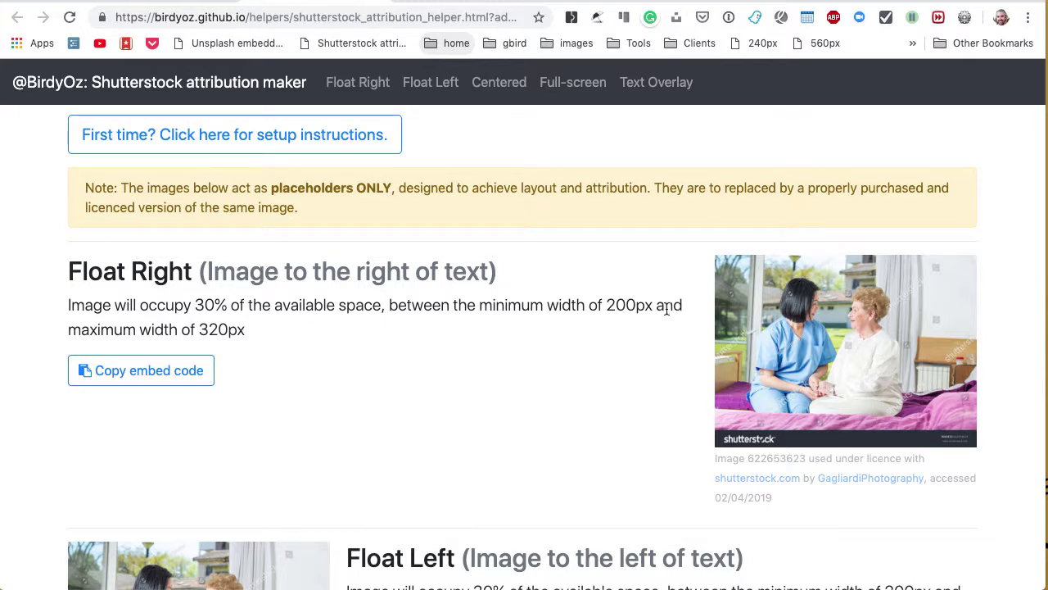
scroll(666, 310, "down", 2)
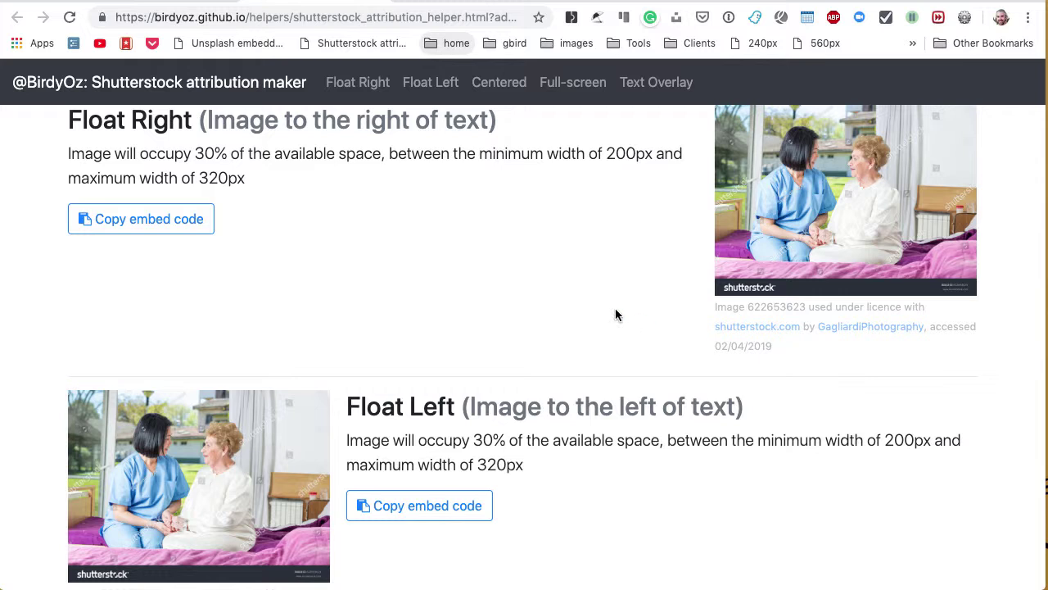
left_click(147, 231)
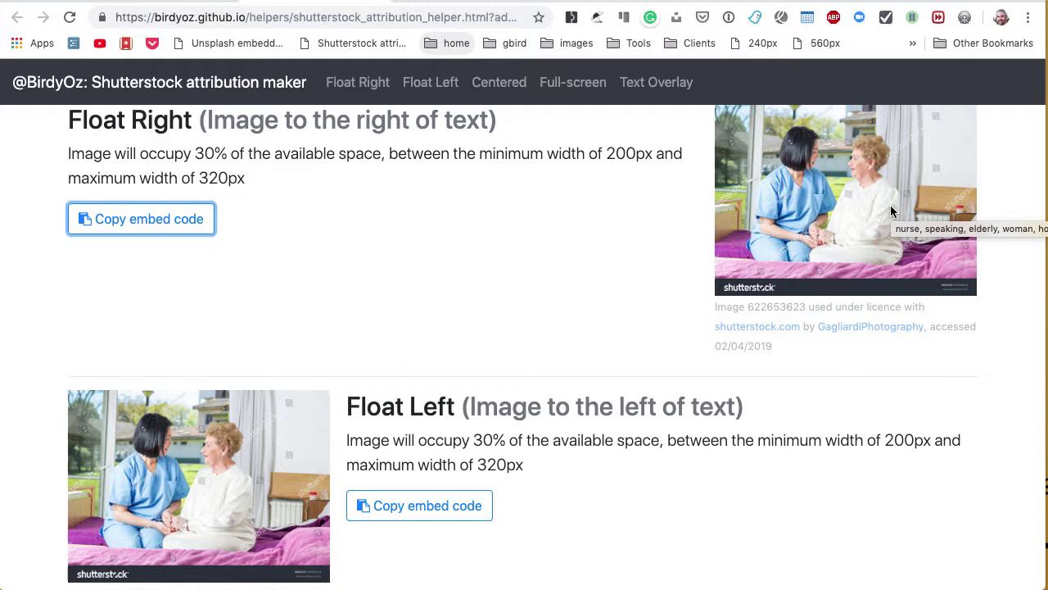
scroll(635, 281, "down", 10)
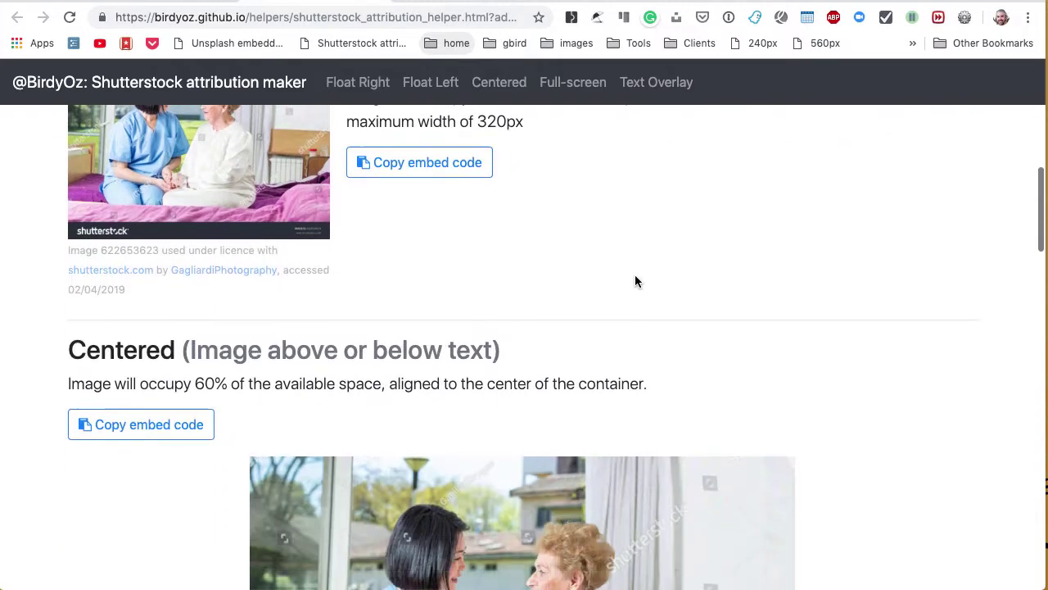
scroll(635, 281, "down", 8)
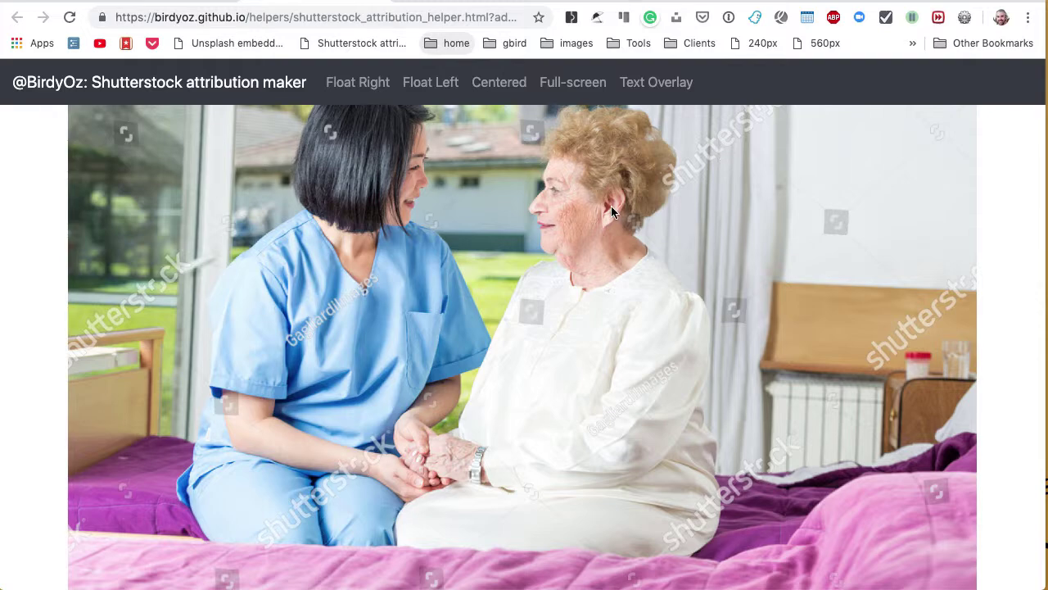
scroll(611, 209, "up", 14)
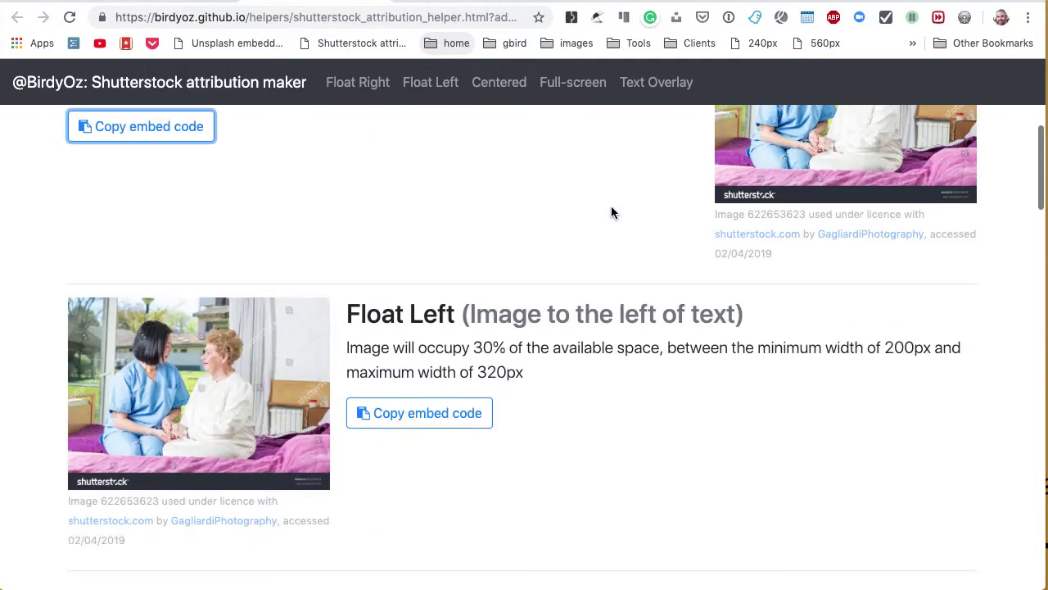
scroll(610, 213, "up", 5)
scroll(611, 213, "down", 3)
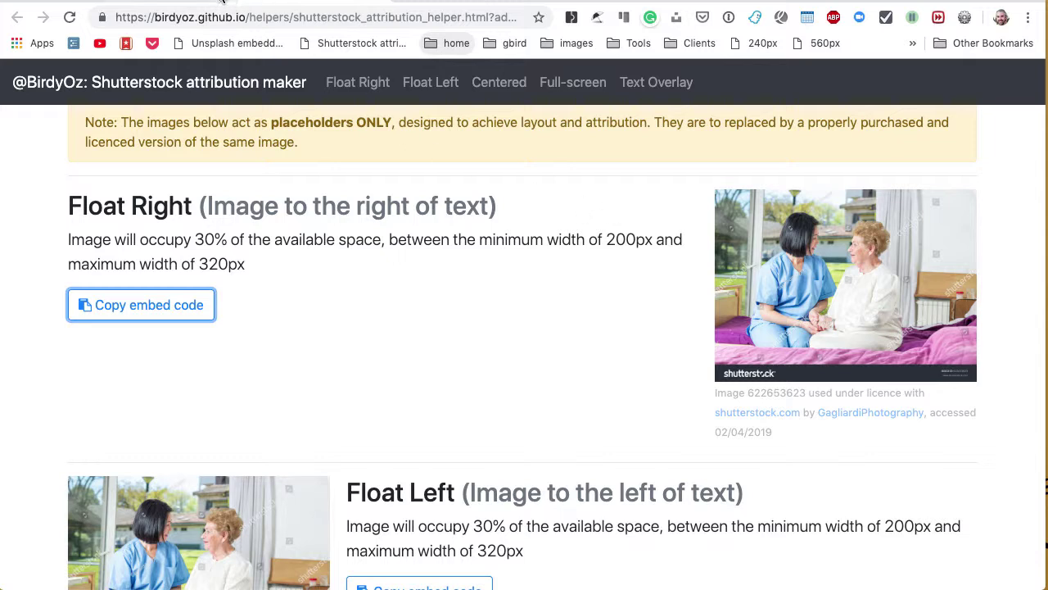
Paste the Float Right embed code into the Moodle Summary HTML above the Lorem paragraph
left_click(157, 1)
scroll(395, 349, "down", 4)
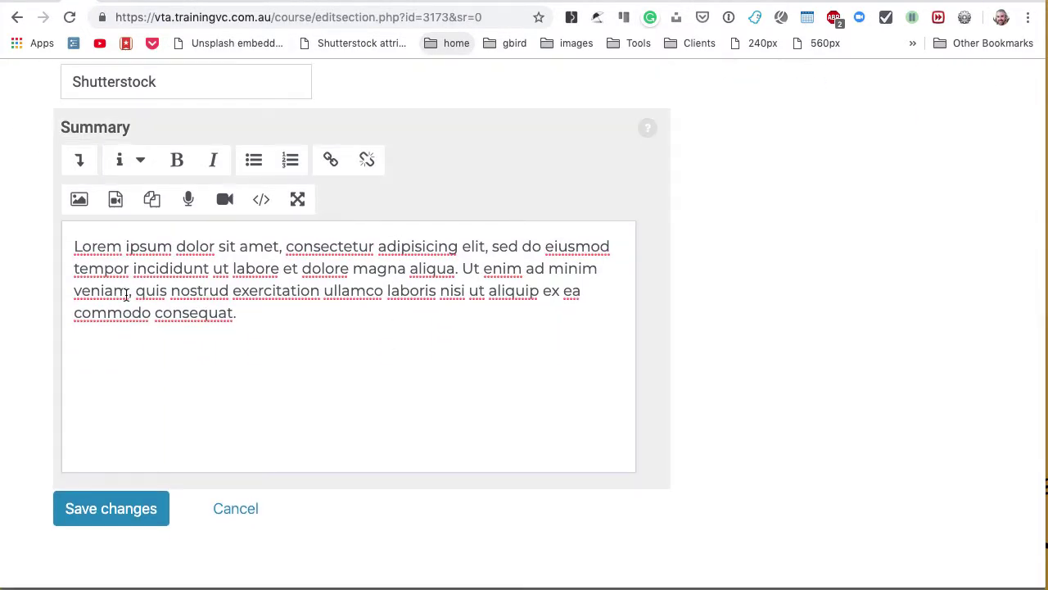
left_click(261, 199)
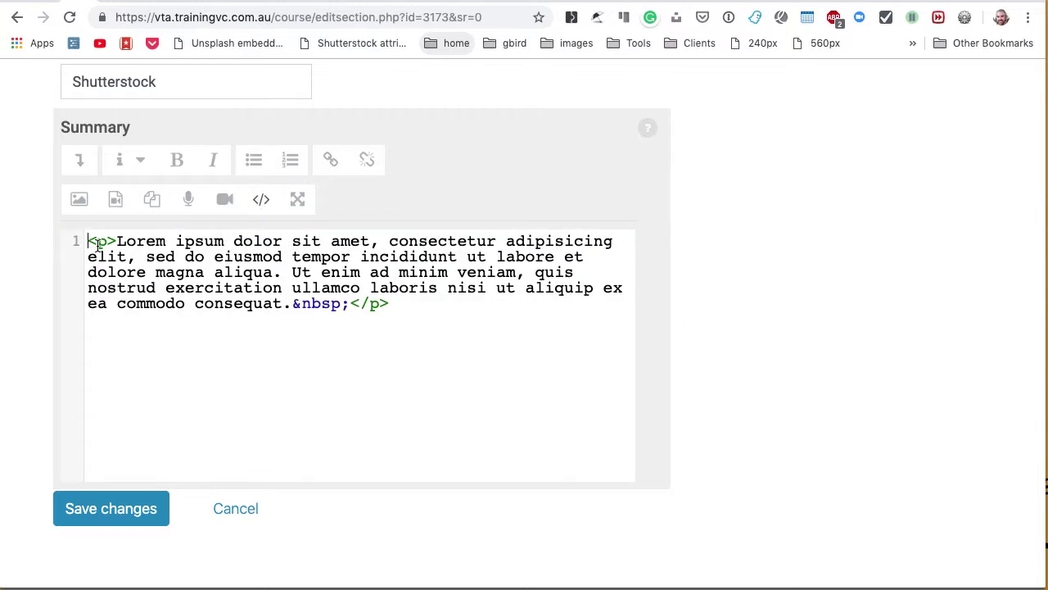
key("super+v")
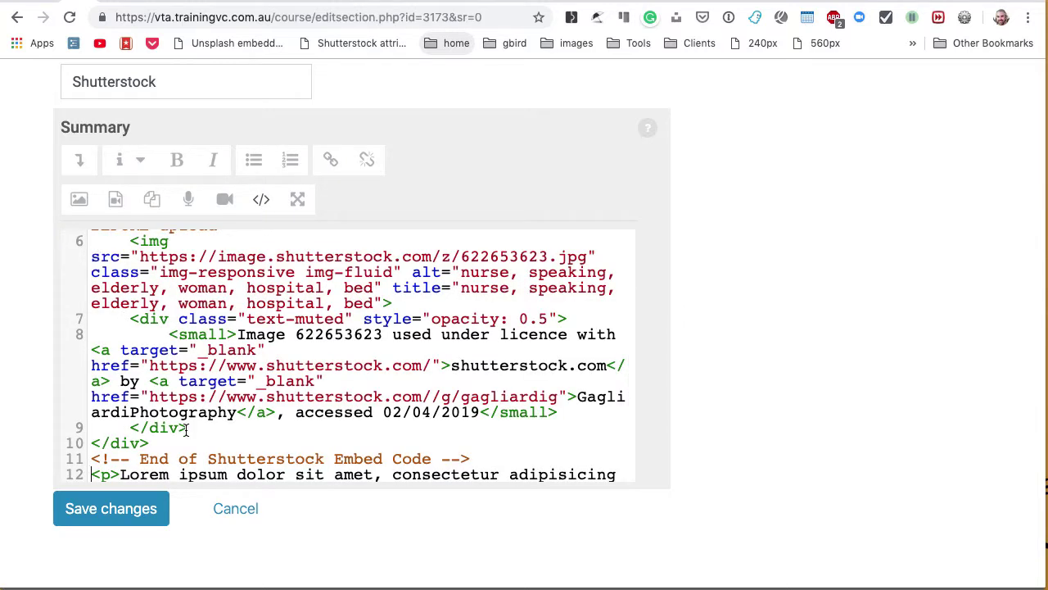
scroll(271, 263, "up", 5)
left_click(261, 199)
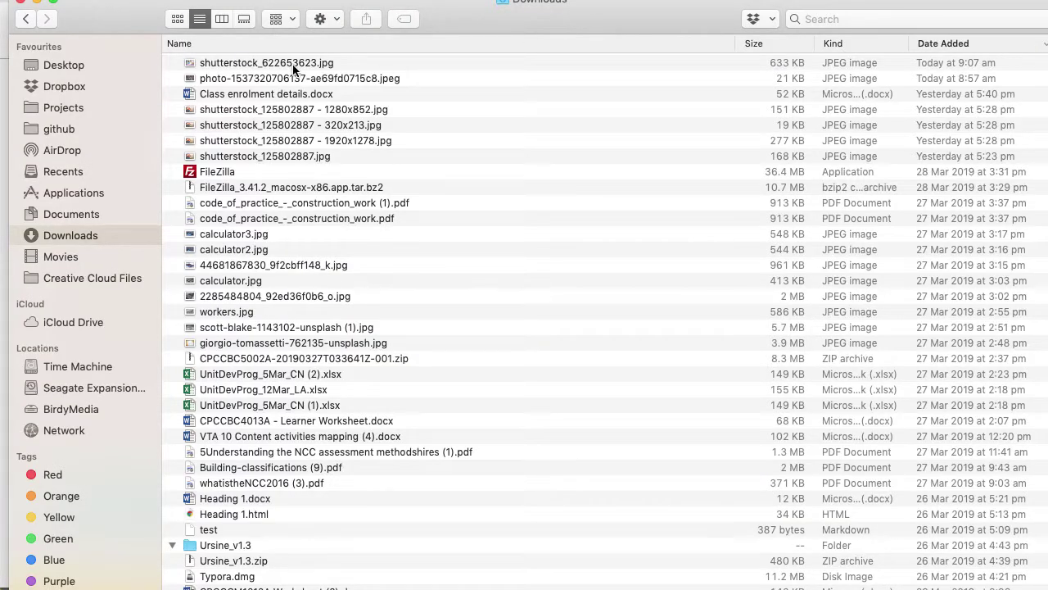
Preview shutterstock_622653623.jpg from Downloads in Quick Look and move the preview window up
left_click(293, 66)
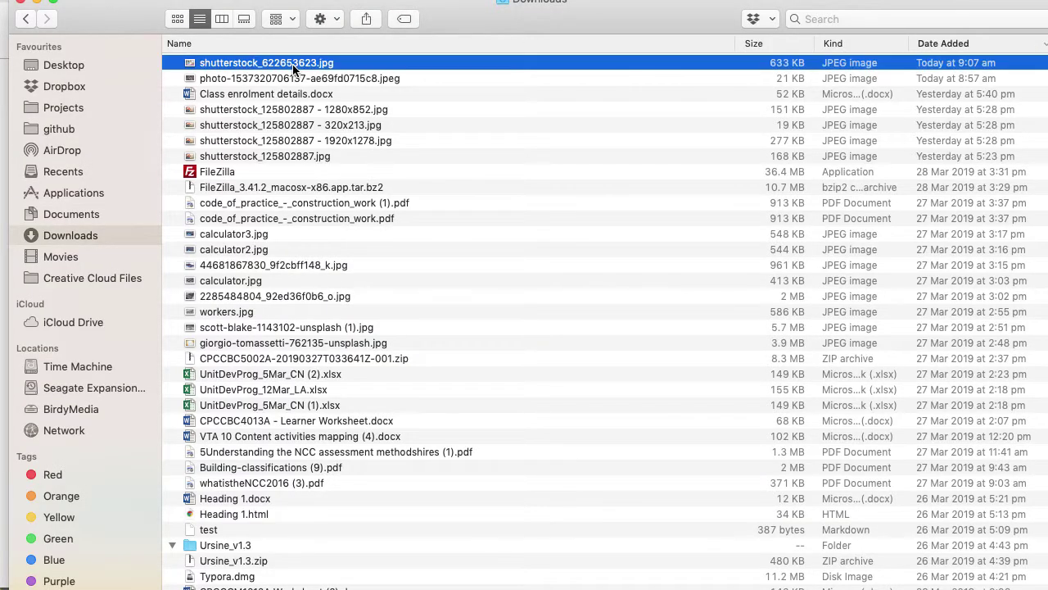
key("space")
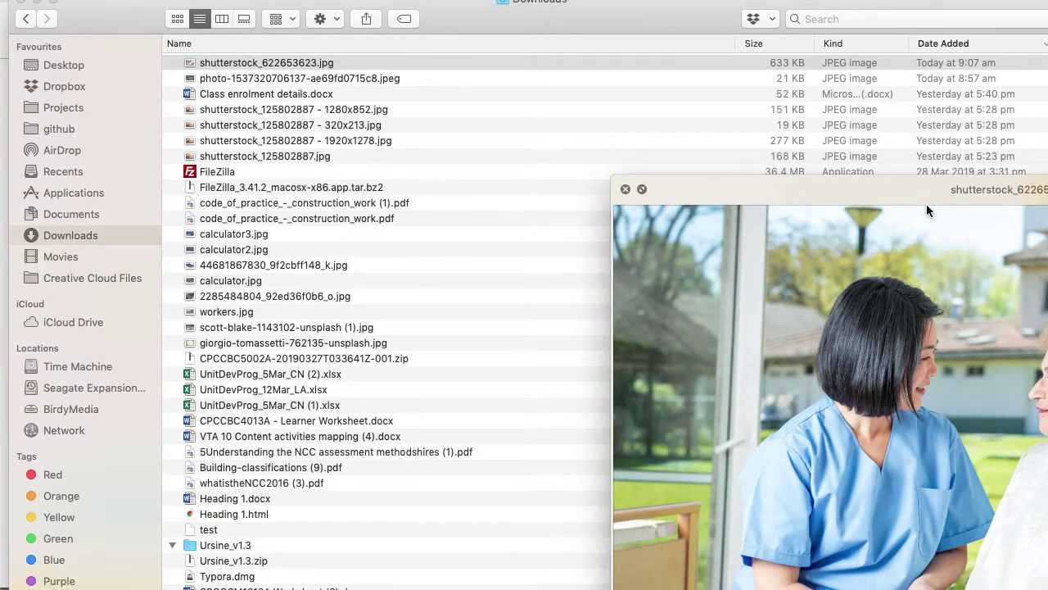
left_click_drag(916, 193, 412, 34)
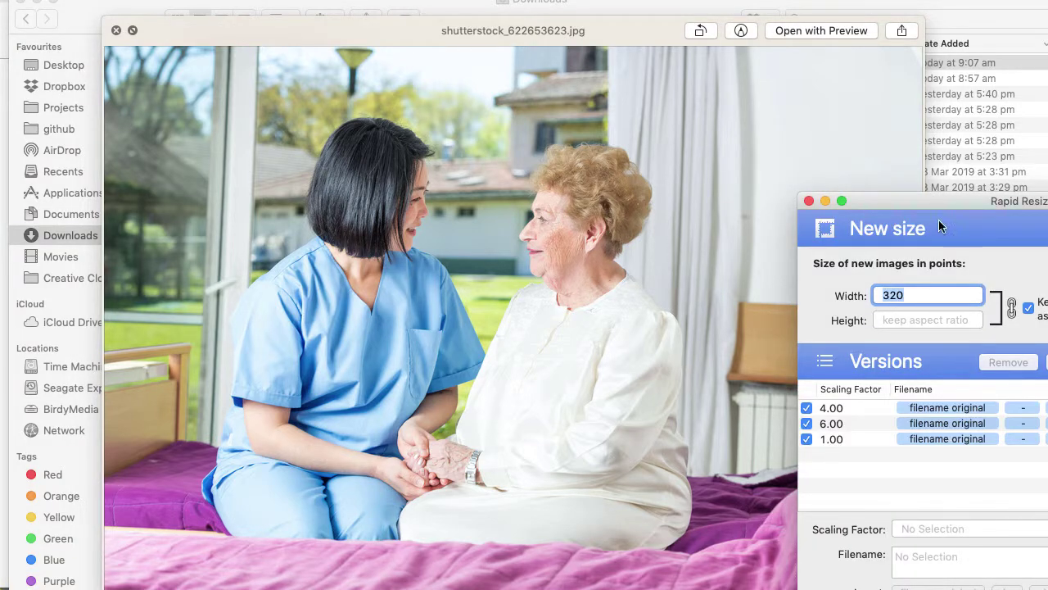
Drop the photo onto Rapid Resize to make 320x213, 1280x852 and 1920x1278 copies
left_click_drag(951, 204, 661, 42)
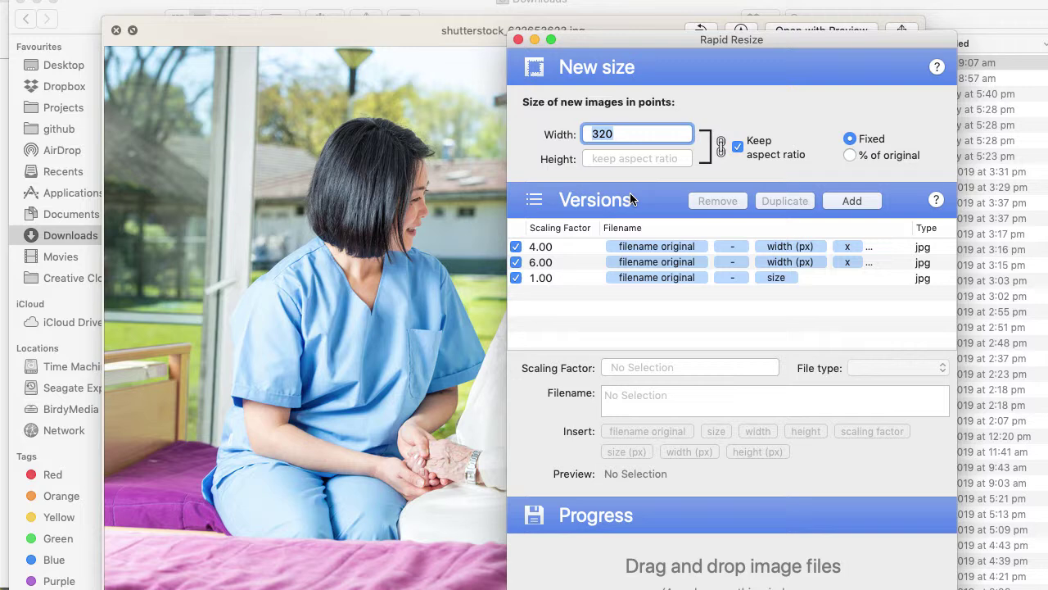
left_click_drag(732, 37, 789, 68)
left_click(117, 30)
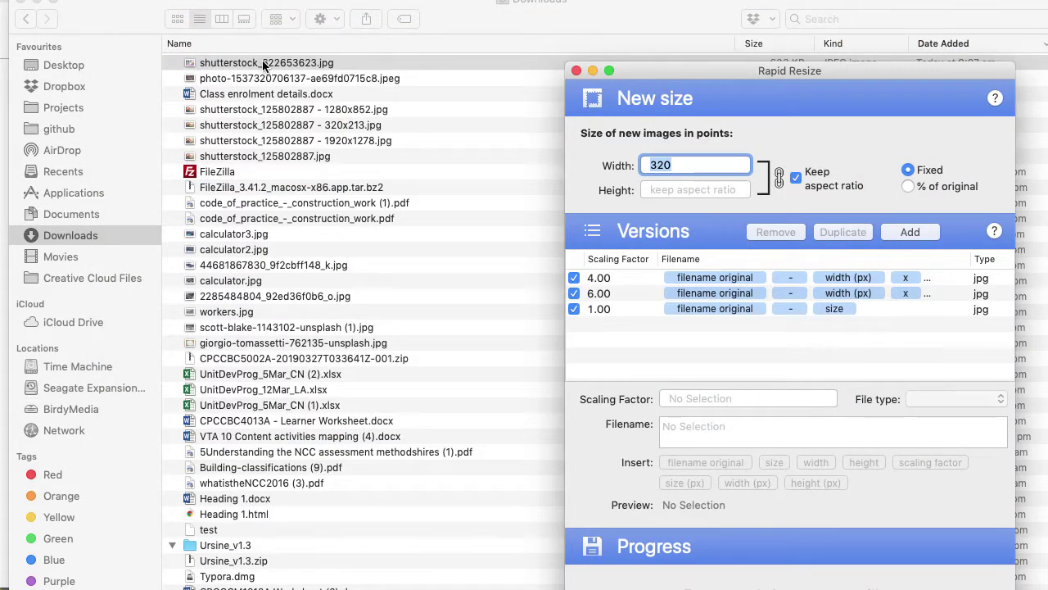
left_click_drag(264, 66, 822, 334)
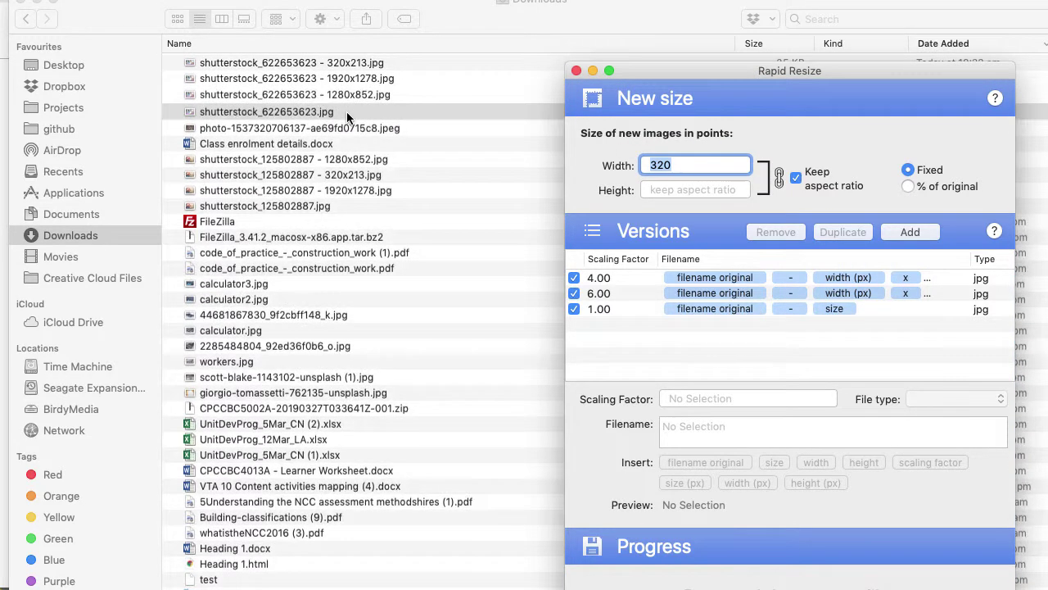
key("super+q")
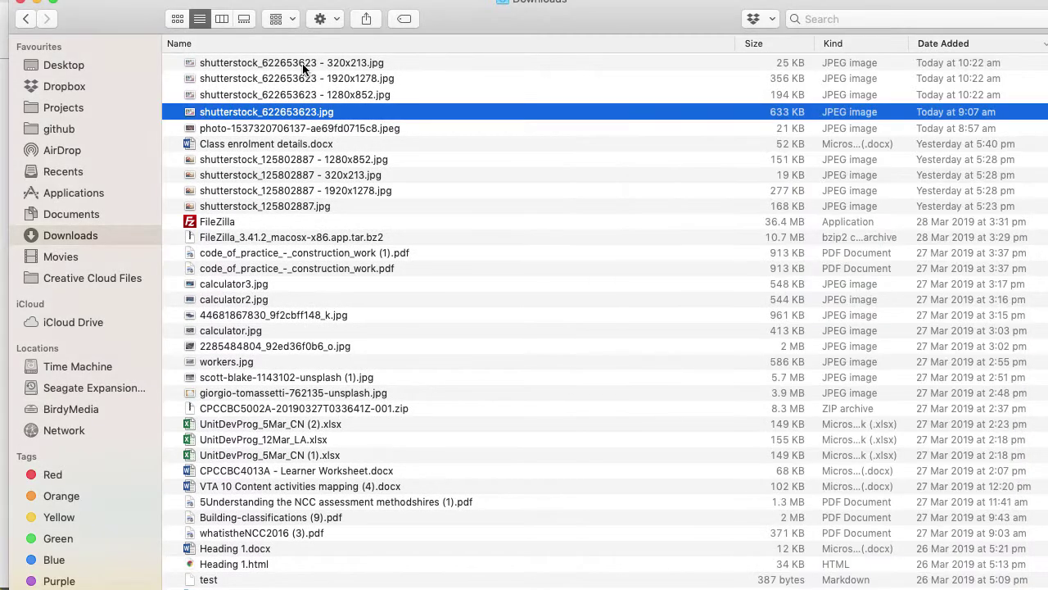
Select shutterstock_622653623 - 320x213.jpg in Downloads and preview it in Quick Look
left_click(303, 66)
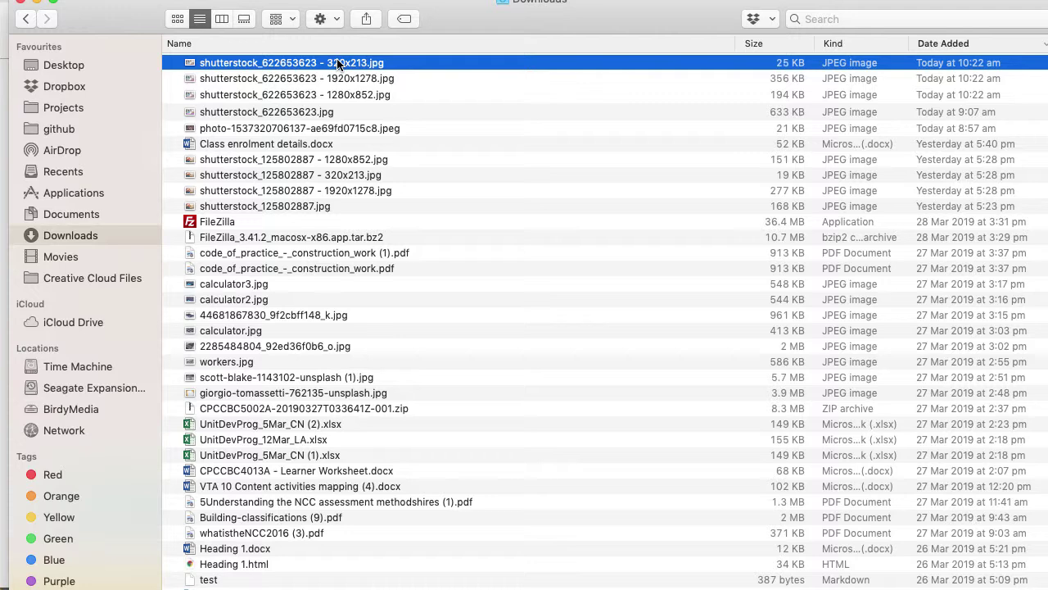
left_click(338, 65)
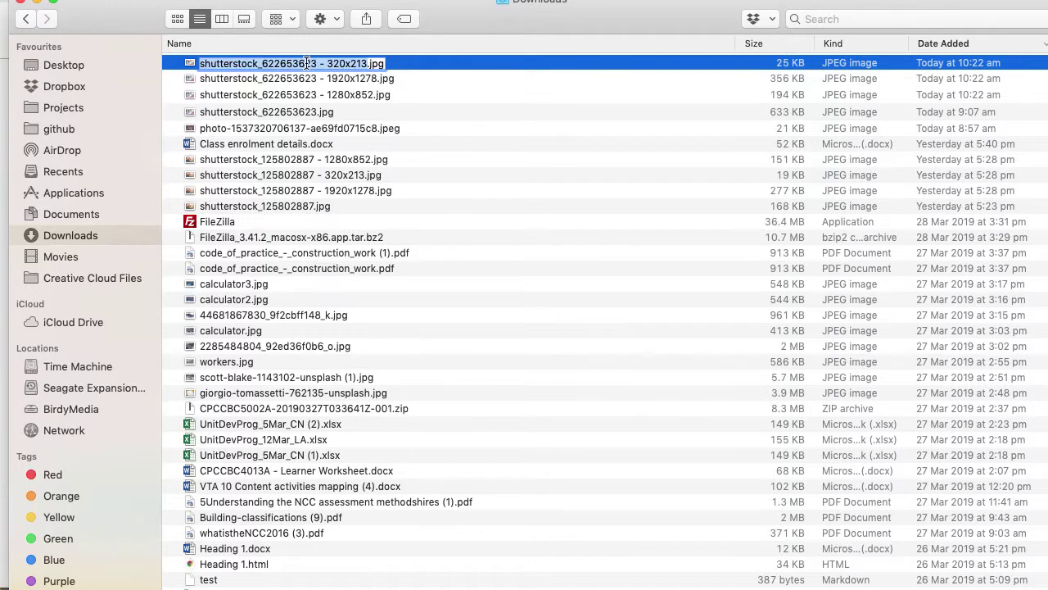
left_click(292, 64)
left_click(286, 79)
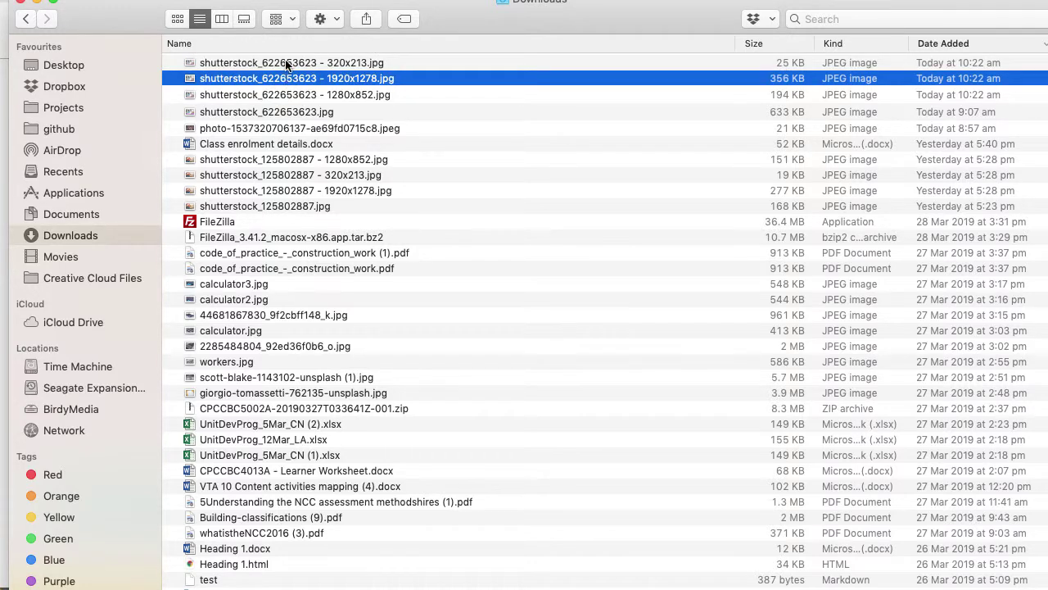
left_click(287, 64)
key("space")
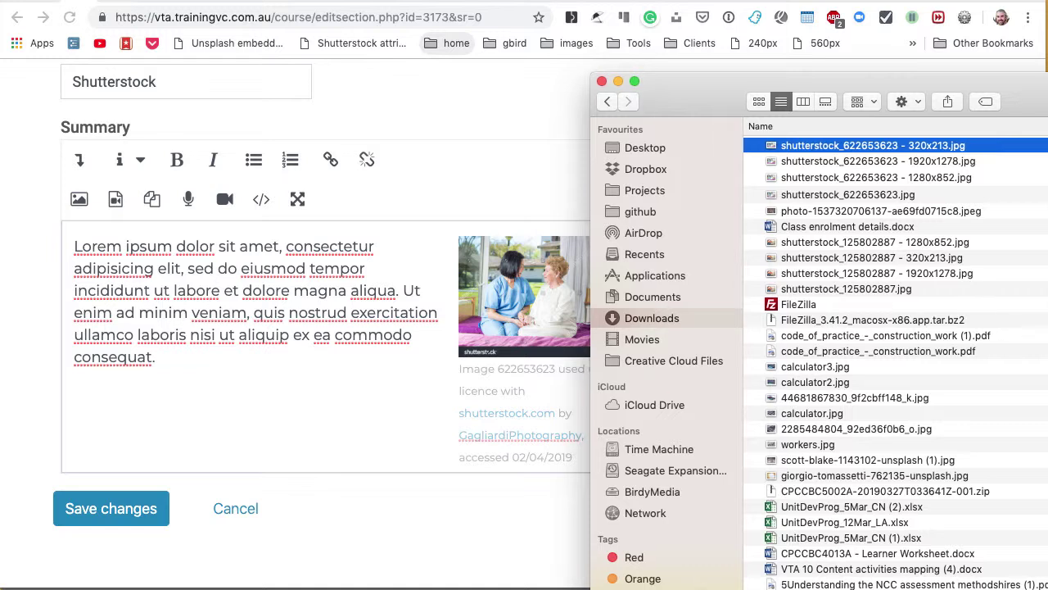
left_click_drag(696, 80, 786, 117)
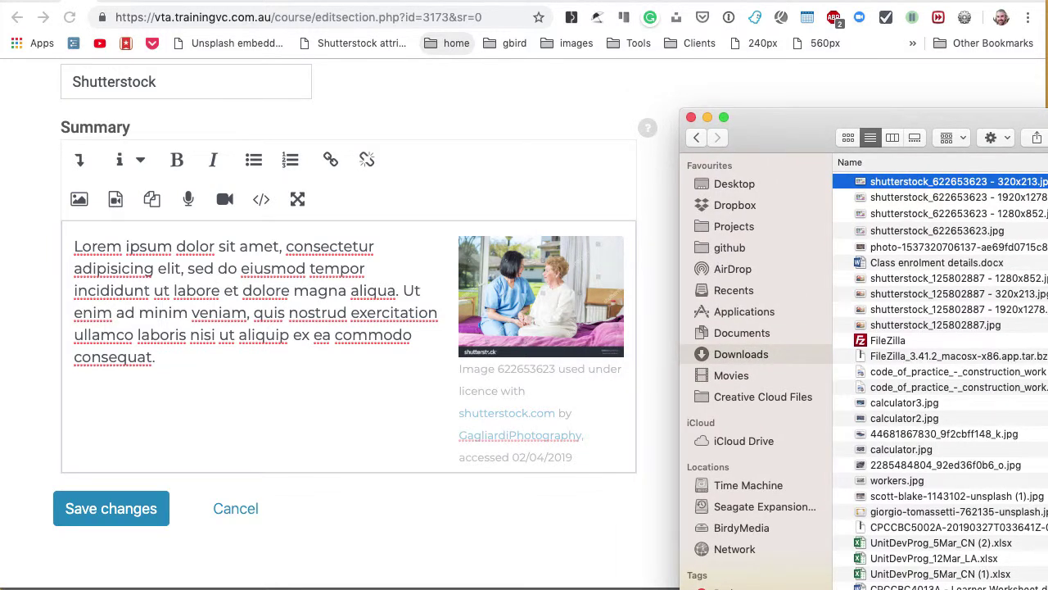
left_click(536, 284)
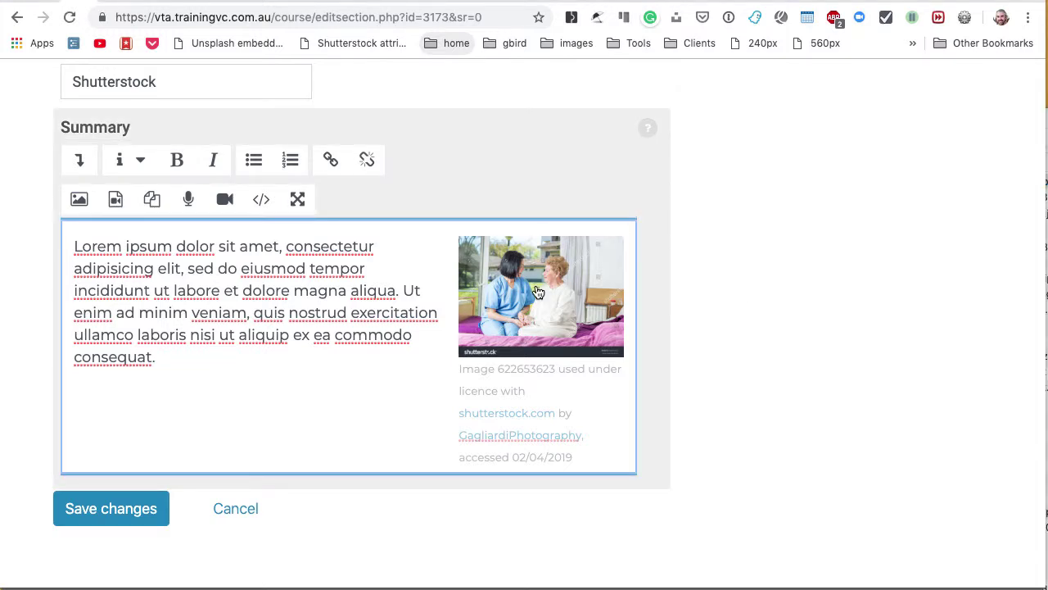
left_click(537, 293)
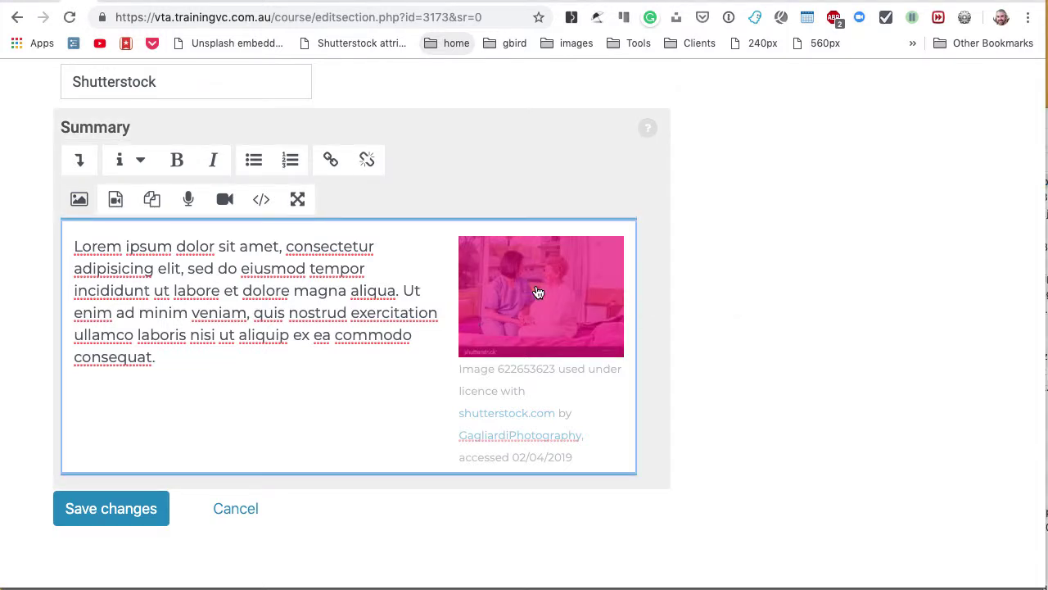
double_click(537, 293)
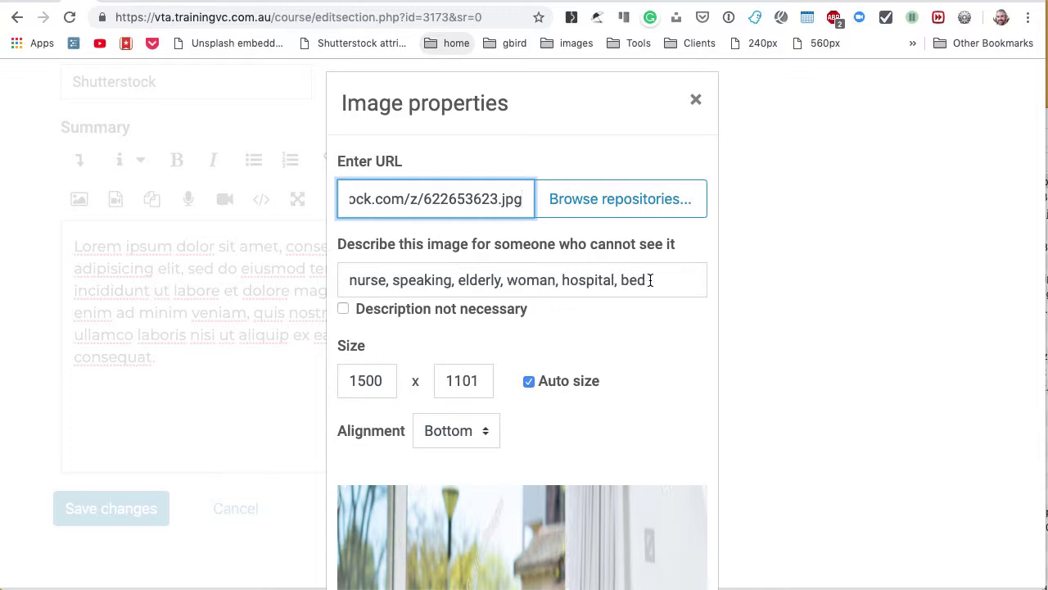
left_click_drag(649, 285, 325, 278)
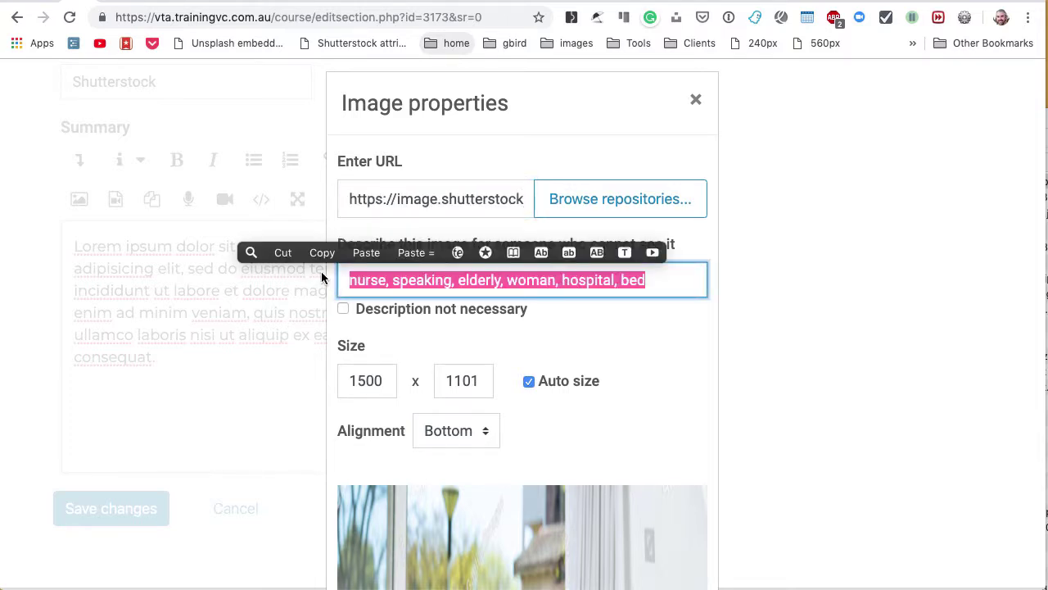
left_click(637, 334)
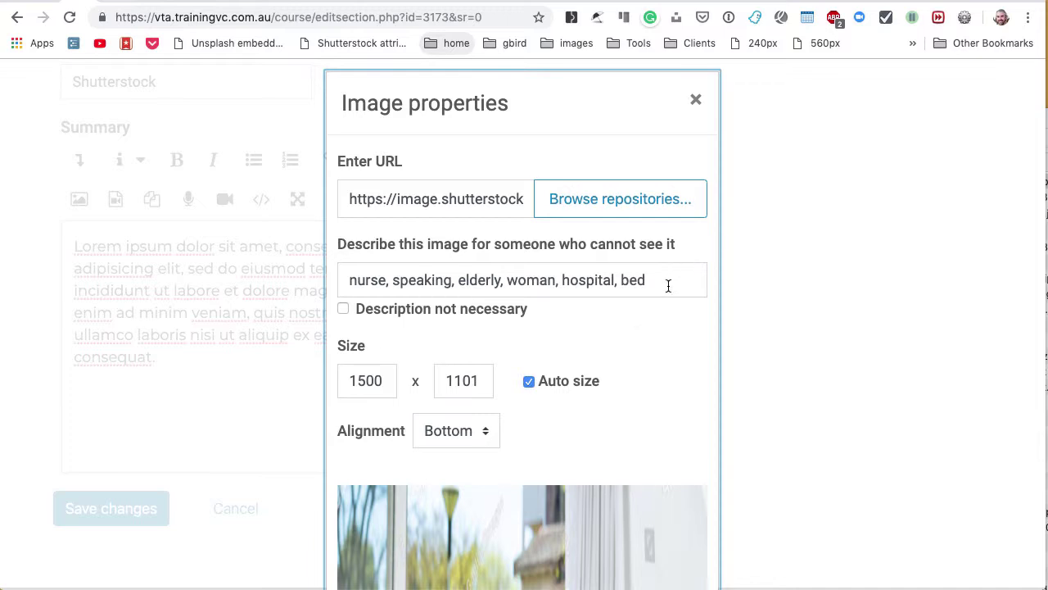
left_click_drag(669, 283, 291, 279)
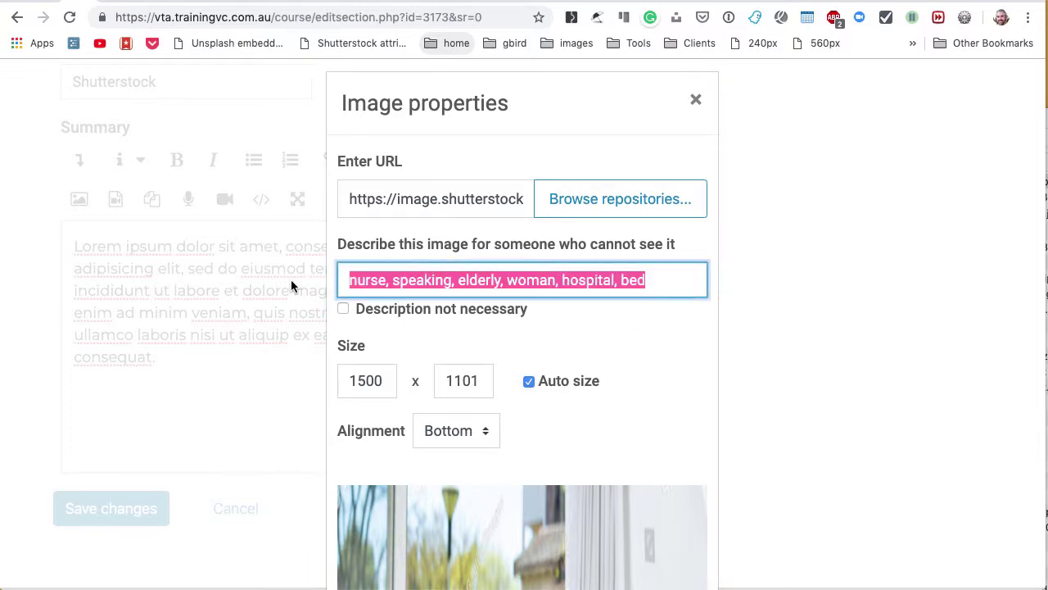
key("super+c")
Delete the linked Shutterstock image and drag the 320x213 file from Downloads into the summary
left_click(695, 100)
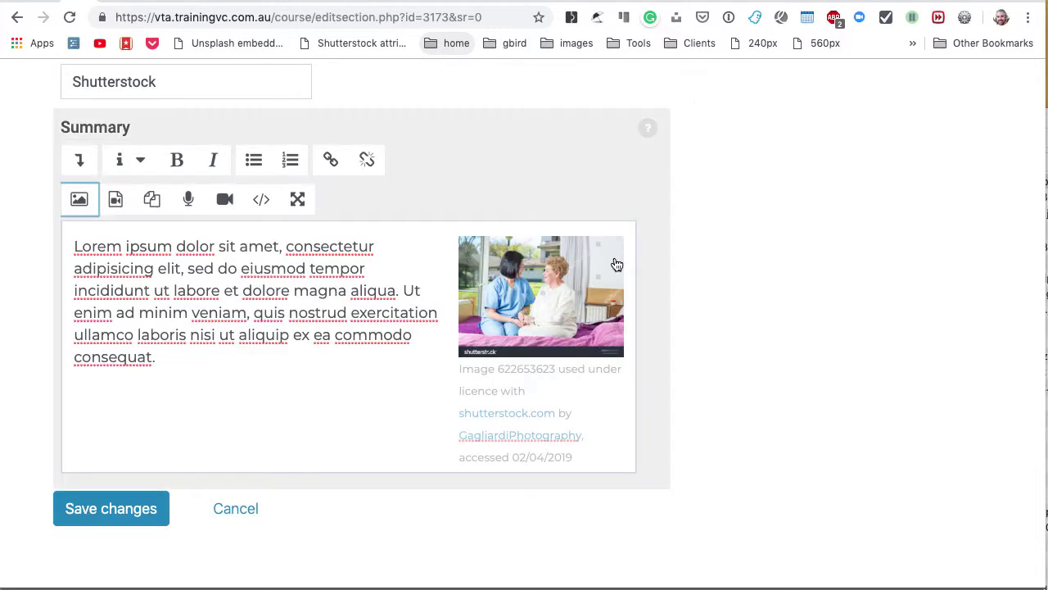
left_click(556, 280)
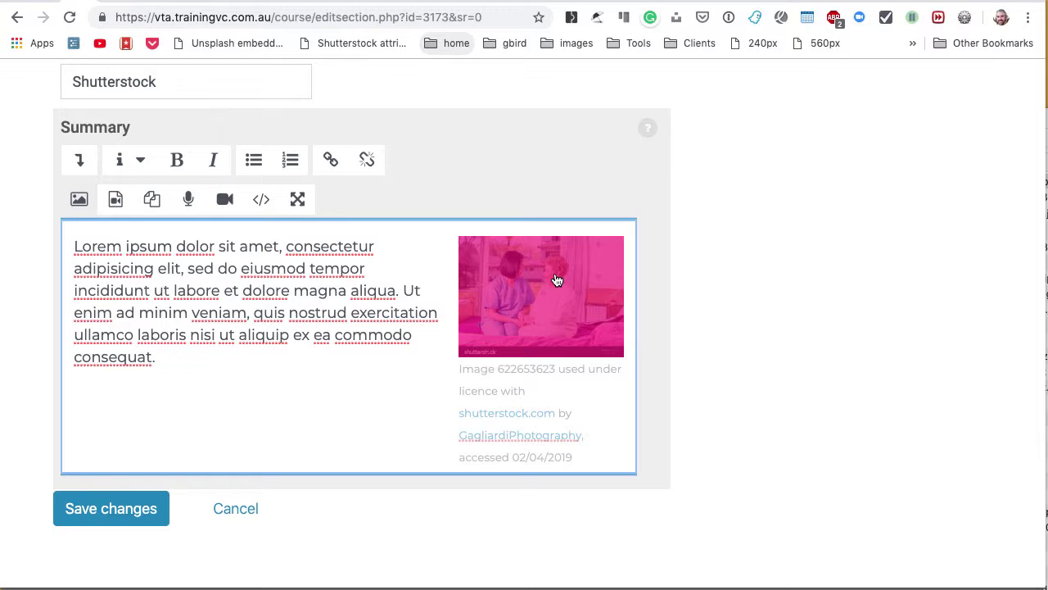
key("BackSpace")
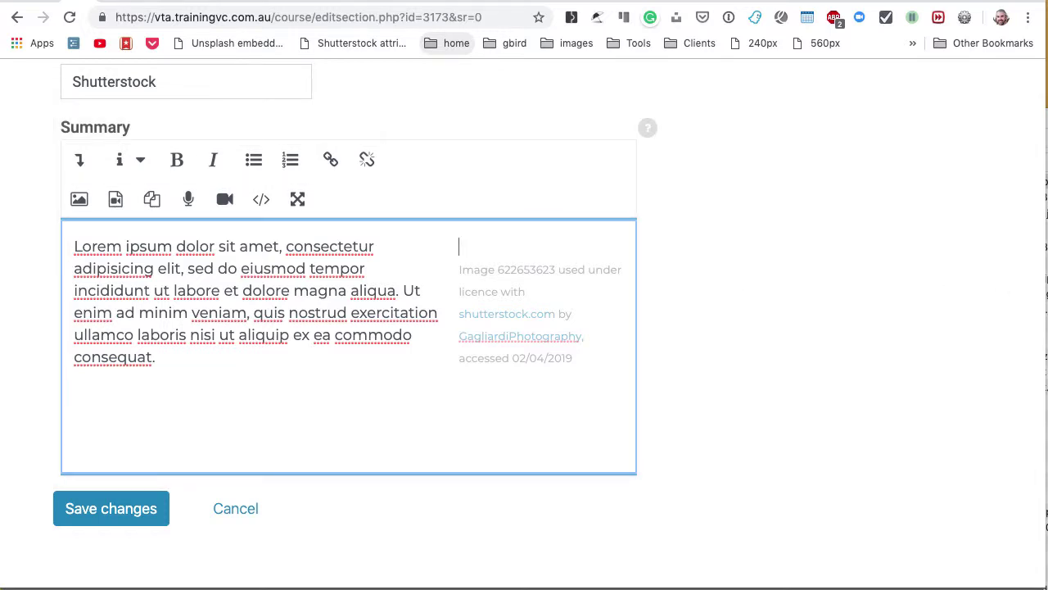
key("super+Tab")
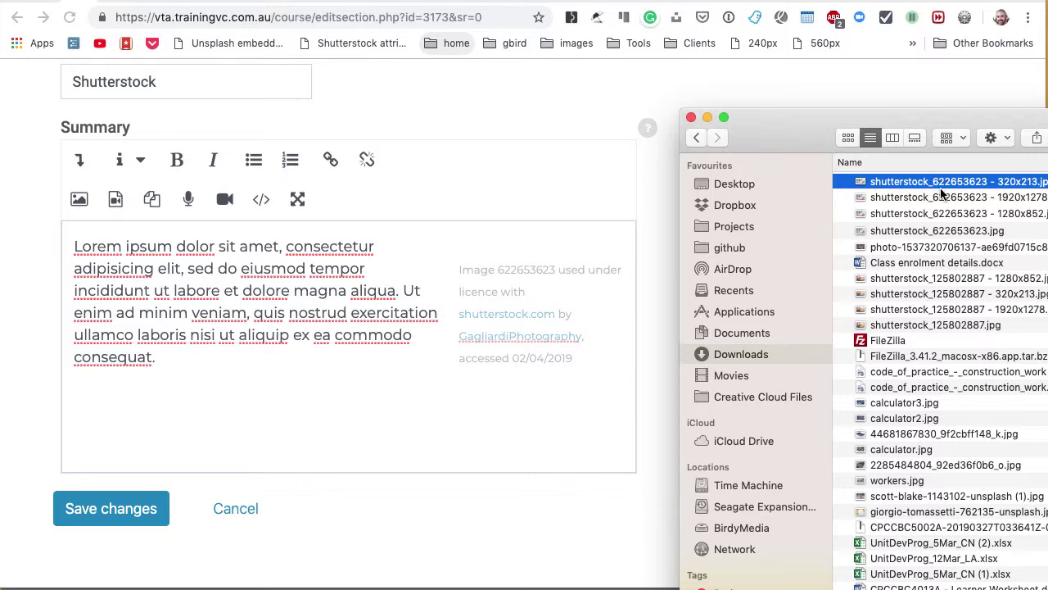
left_click_drag(932, 190, 512, 247)
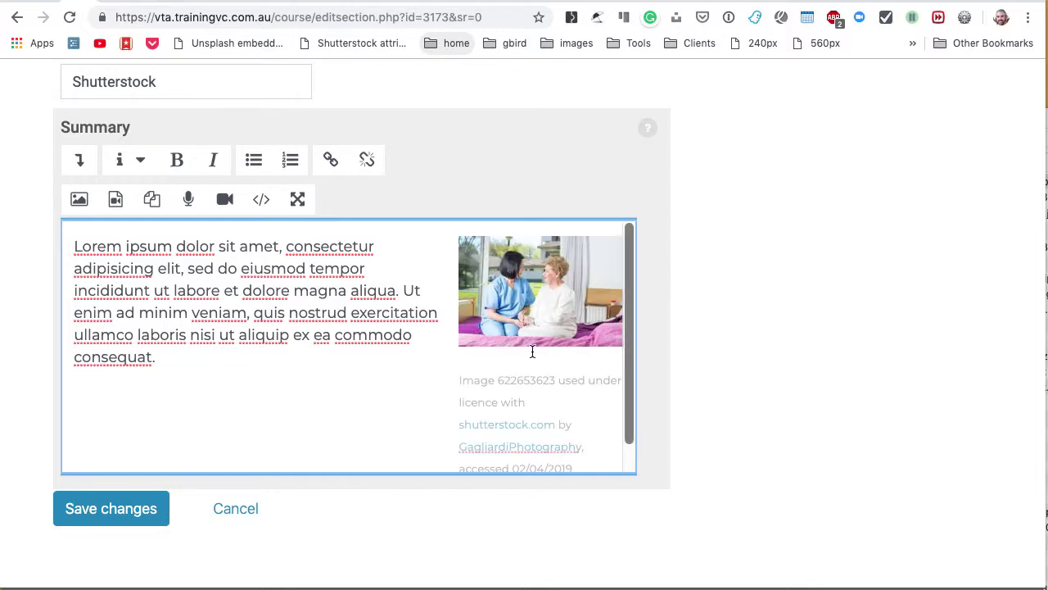
left_click(530, 299)
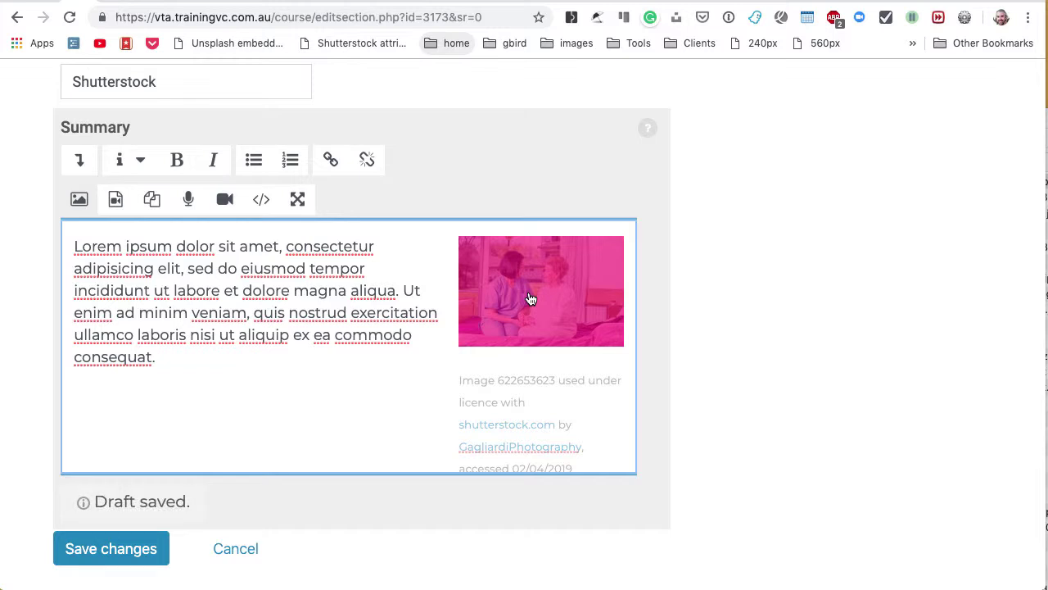
Paste 'nurse, speaking, elderly, woman, hospital, bed' as the image description and close the properties
double_click(530, 299)
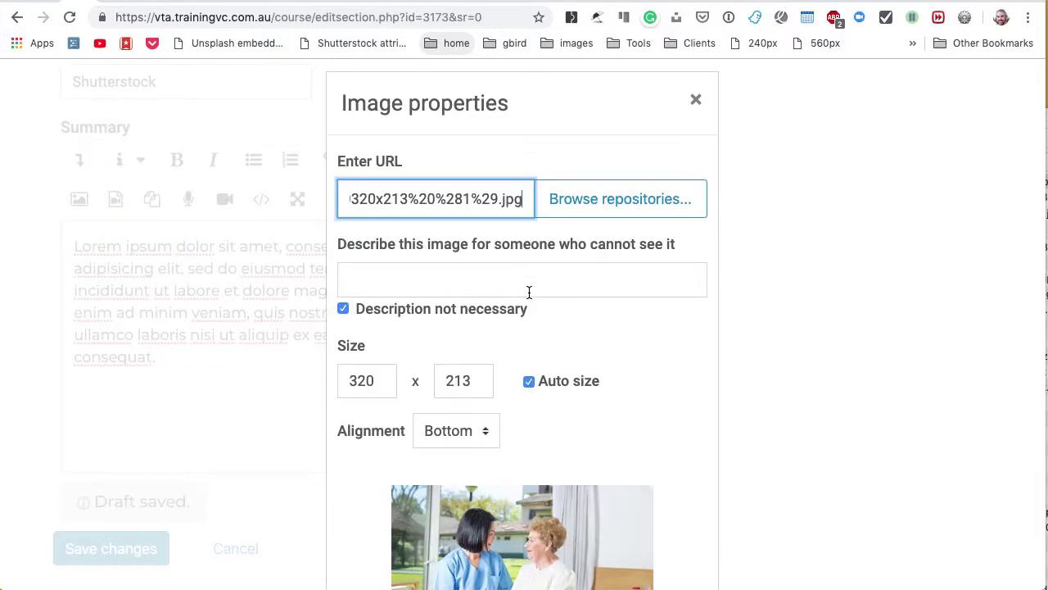
left_click(474, 281)
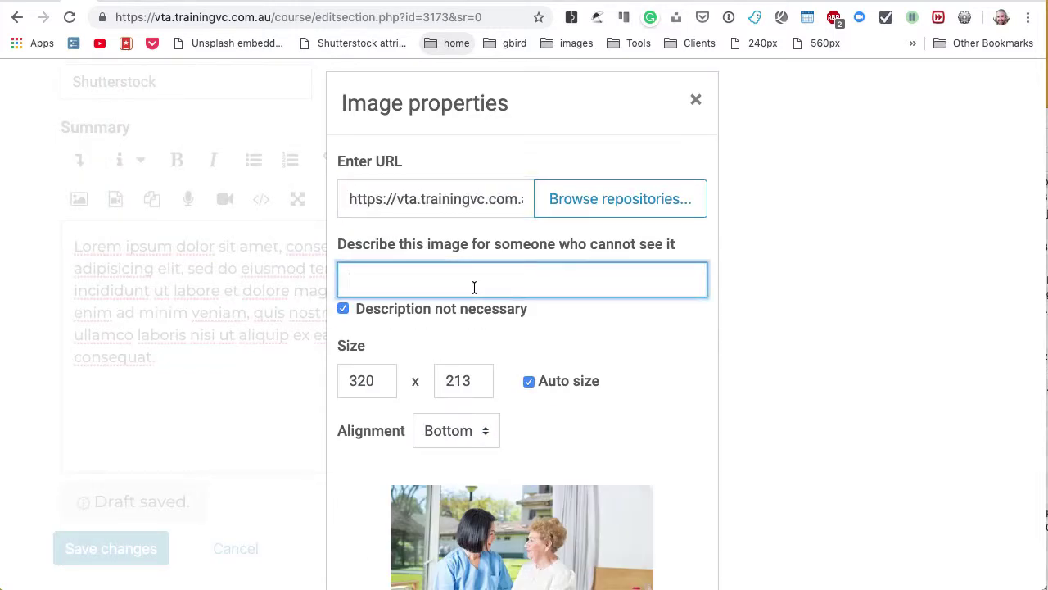
key("super+v")
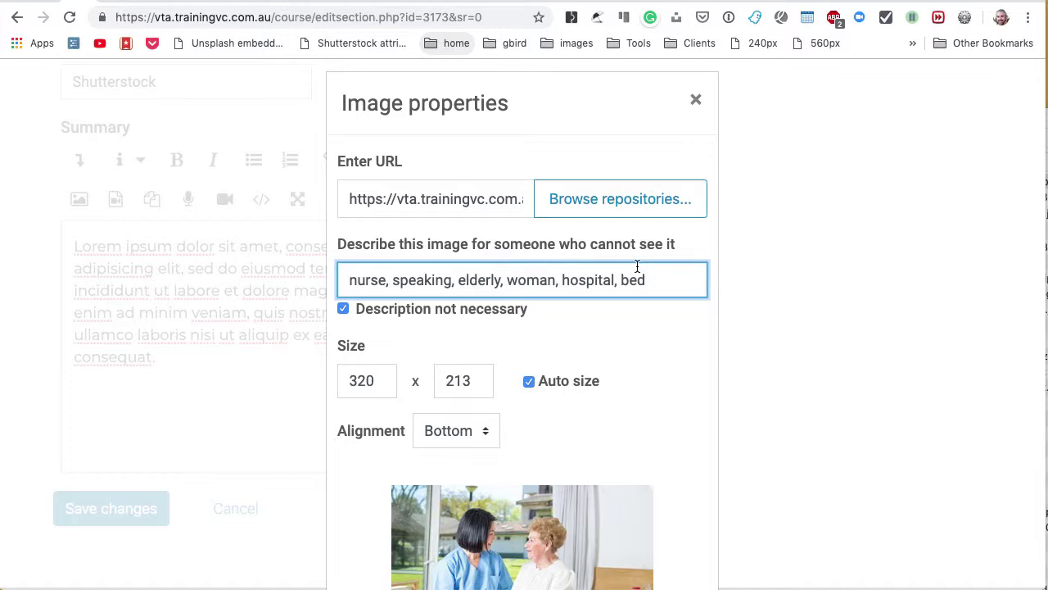
scroll(504, 357, "down", 5)
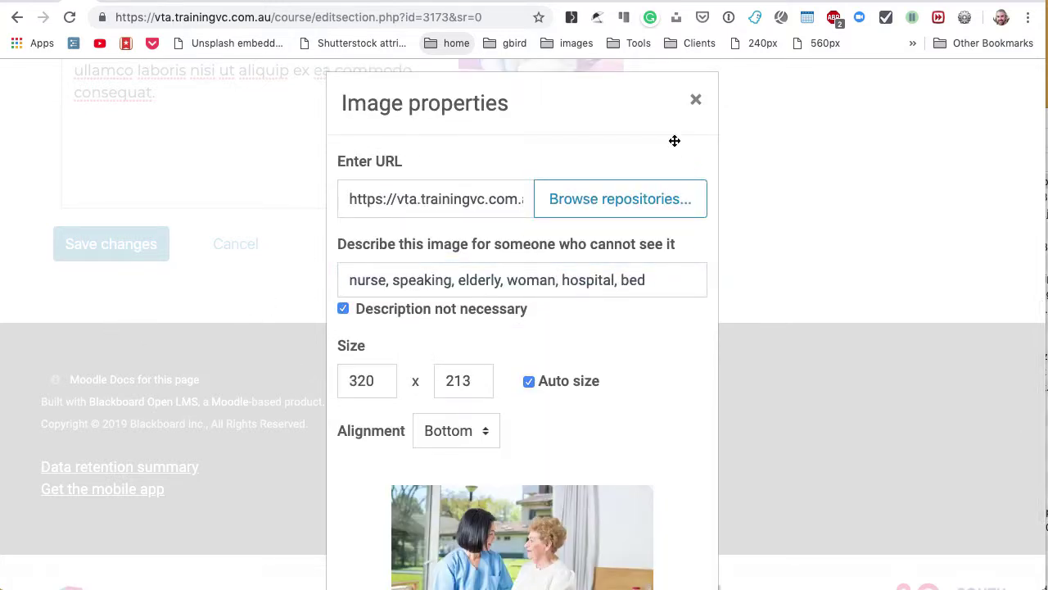
left_click(696, 100)
scroll(314, 321, "down", 5)
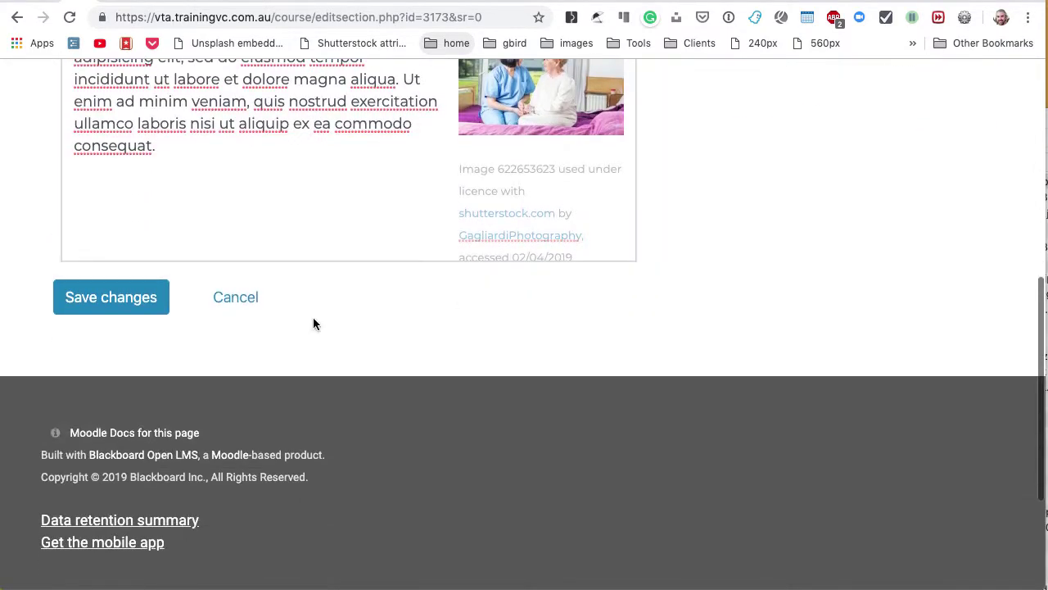